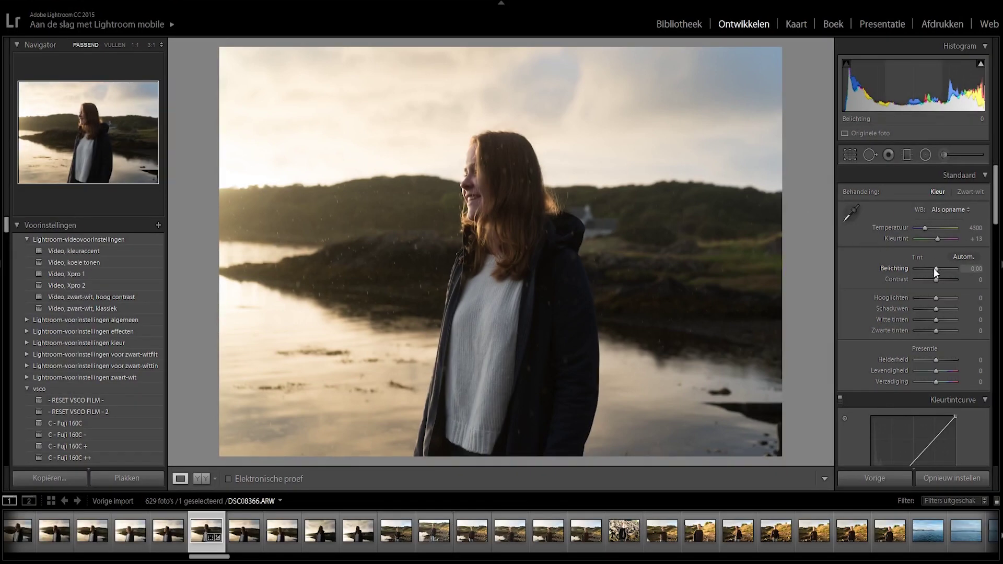
Step: Darken the selected portrait by setting its exposure (Belichting) to −0,40
{"action": "key", "text": "Down"}
{"action": "key", "text": "Down"}
{"action": "key", "text": "Down"}
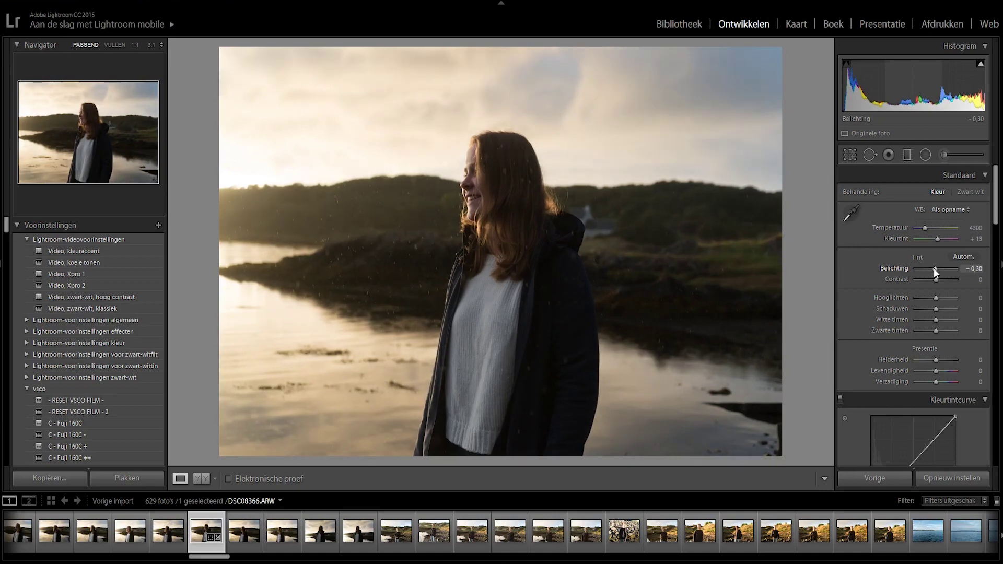
{"action": "key", "text": "Down"}
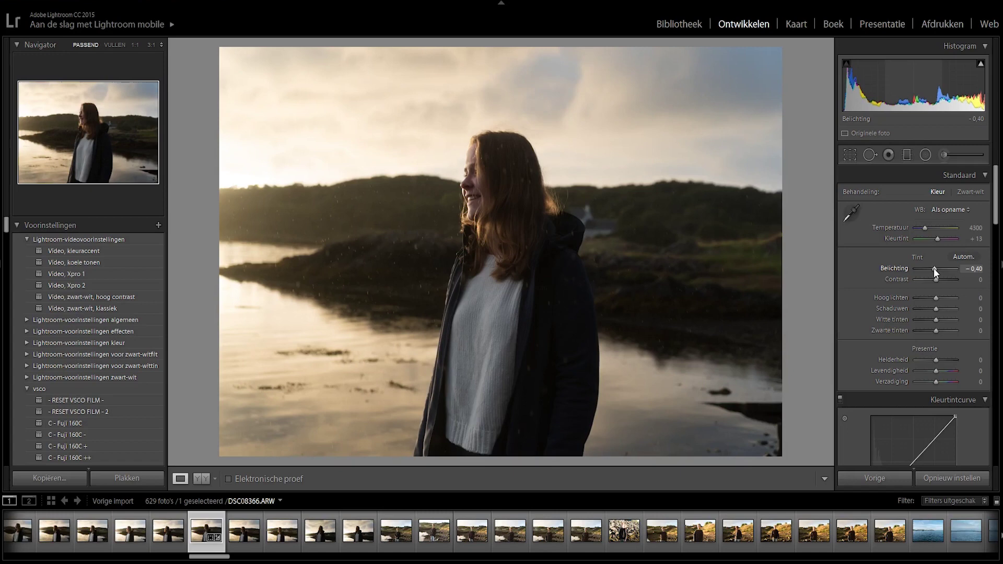
{"action": "key", "text": "Down"}
{"action": "key", "text": "Up"}
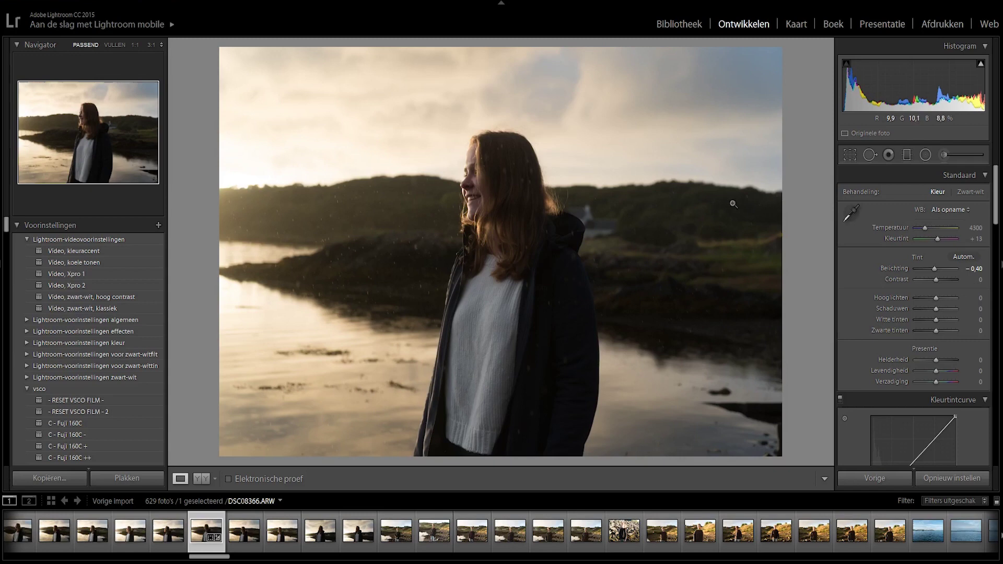
Step: Set the highlights (Hooglichten) to −89 and the shadows (Schaduwen) to +82
{"action": "left_click_drag", "start_coordinate": [996, 218], "coordinate": [997, 219]}
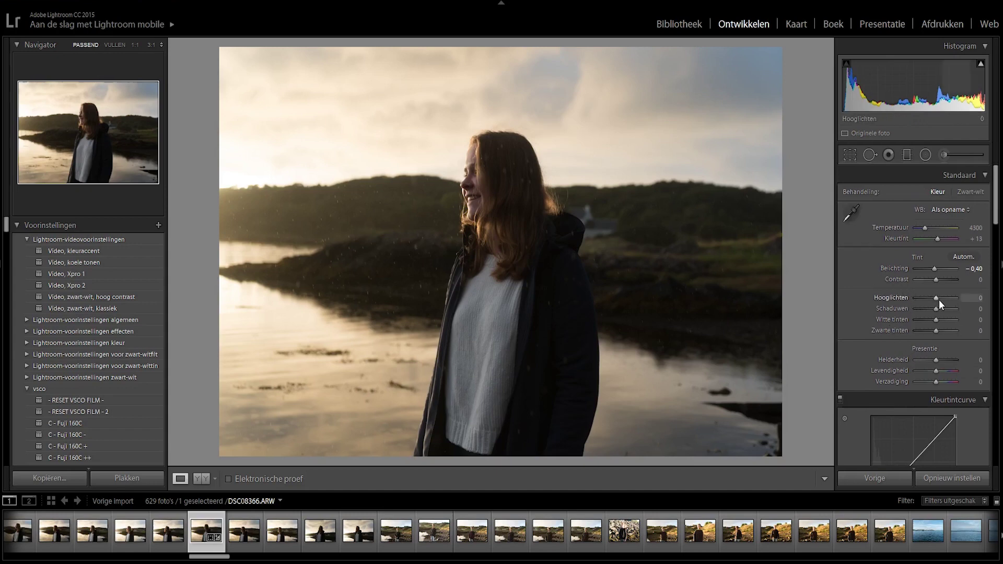
{"action": "left_click", "coordinate": [919, 297]}
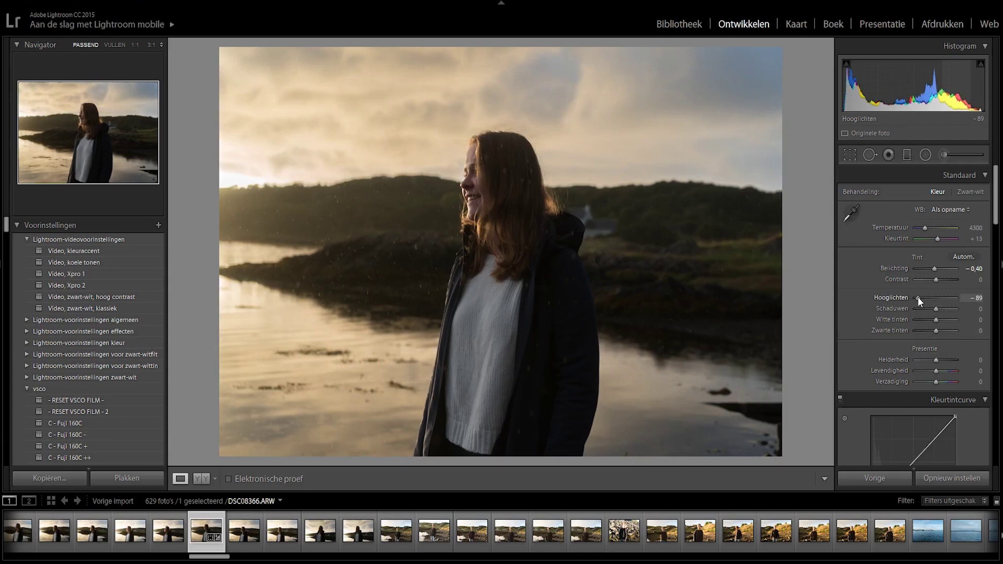
{"action": "left_click", "coordinate": [948, 308]}
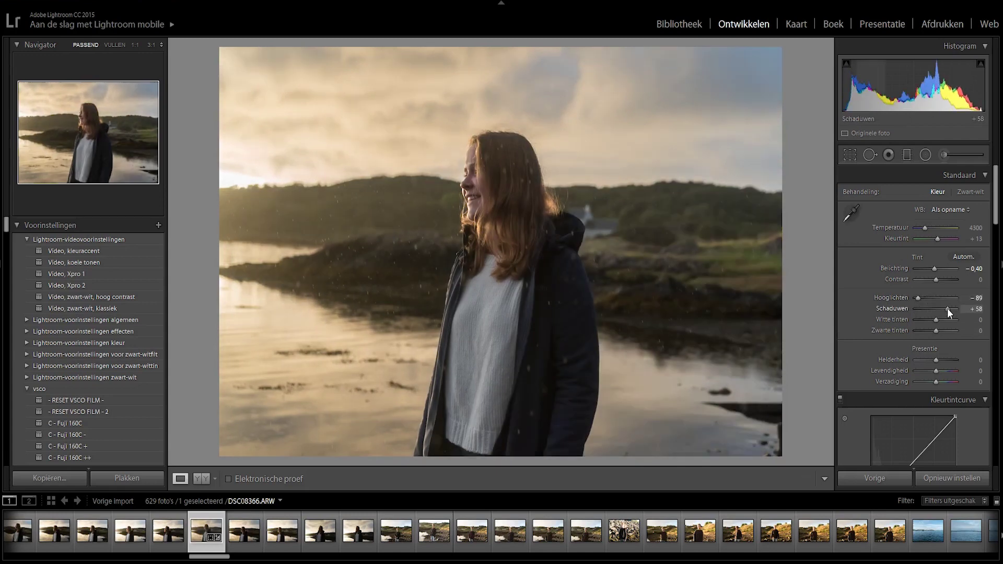
{"action": "left_click_drag", "start_coordinate": [951, 309], "coordinate": [952, 308]}
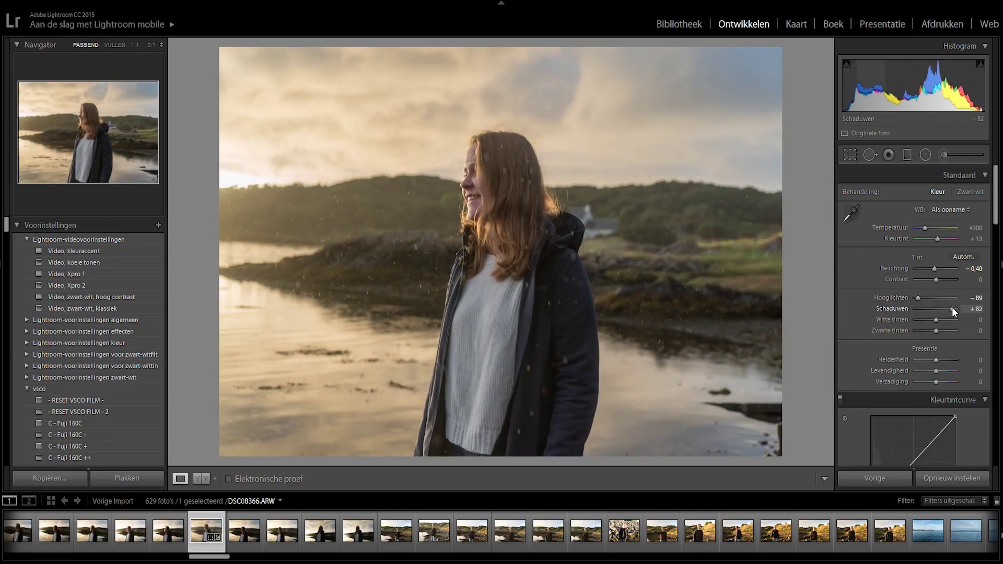
Step: Shape the RGB point curve into an S using midtone, highlight and shadow points, and lift its black endpoint
{"action": "left_click_drag", "start_coordinate": [995, 200], "coordinate": [995, 216]}
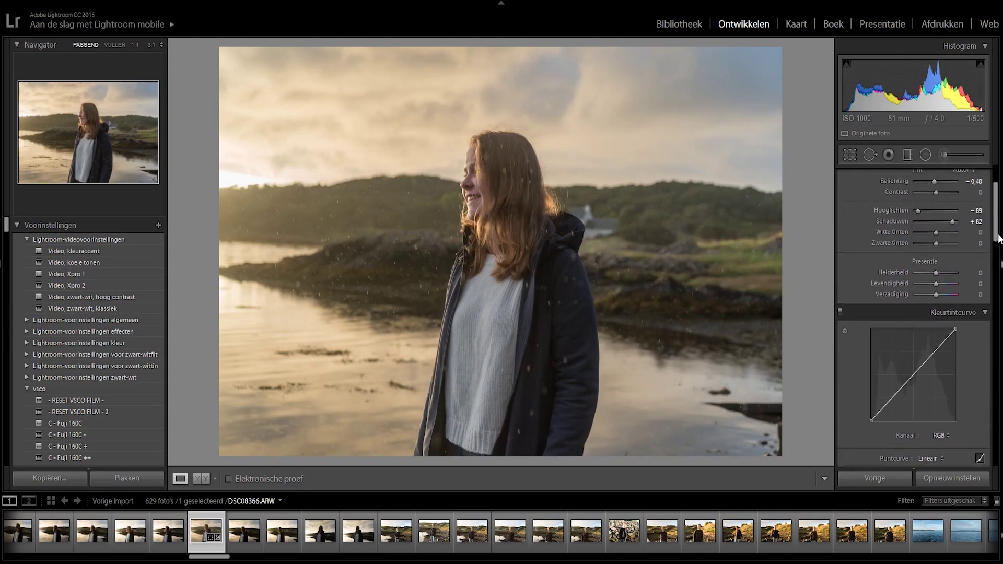
{"action": "left_click_drag", "start_coordinate": [994, 238], "coordinate": [994, 252]}
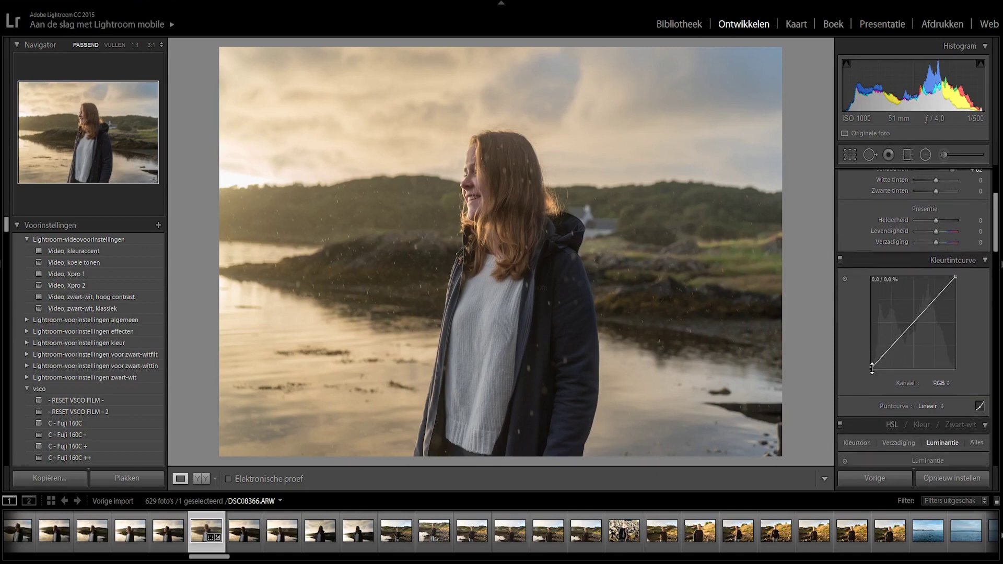
{"action": "left_click", "coordinate": [915, 321]}
{"action": "left_click_drag", "start_coordinate": [931, 302], "coordinate": [931, 298]}
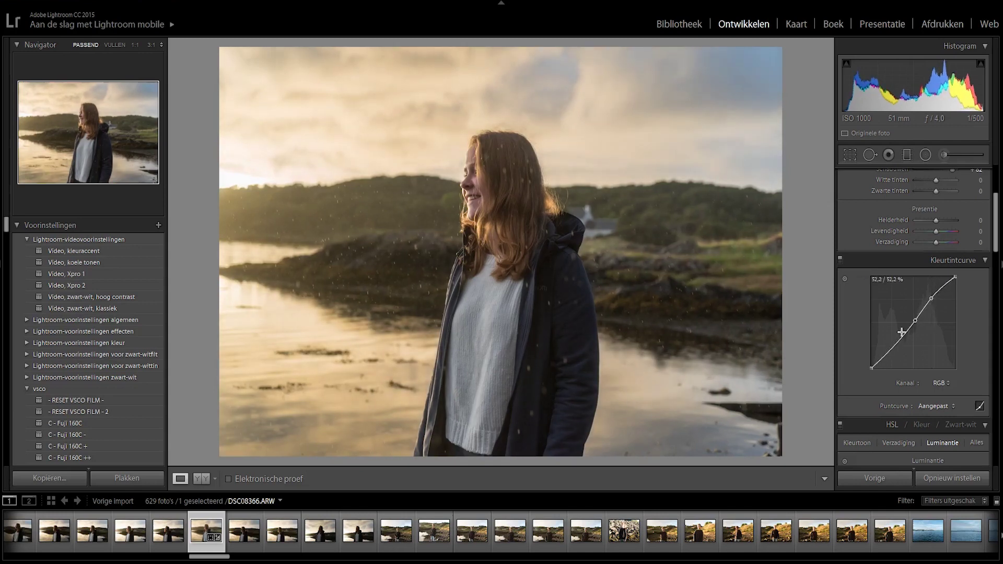
{"action": "left_click_drag", "start_coordinate": [893, 345], "coordinate": [894, 349]}
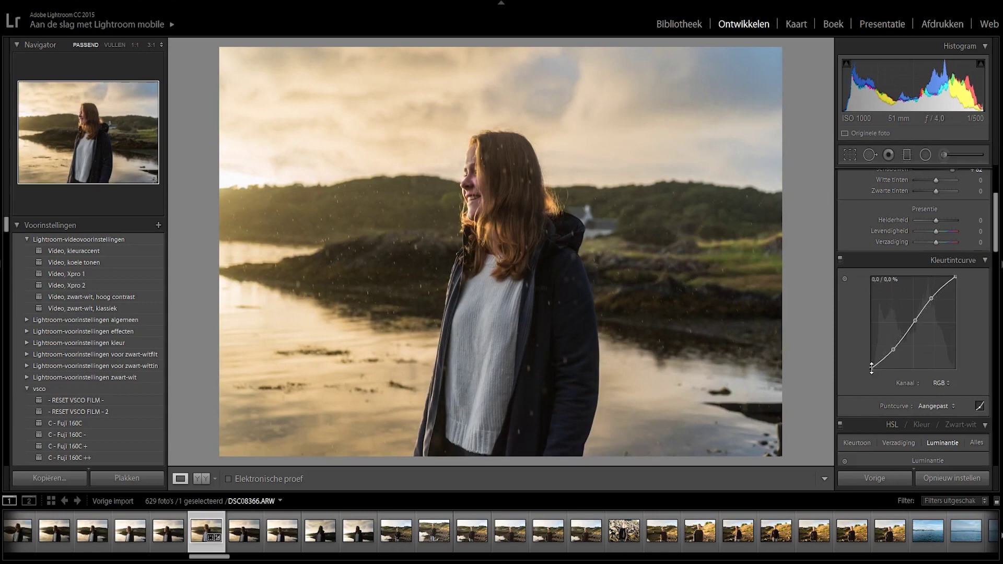
{"action": "left_click_drag", "start_coordinate": [871, 368], "coordinate": [872, 360]}
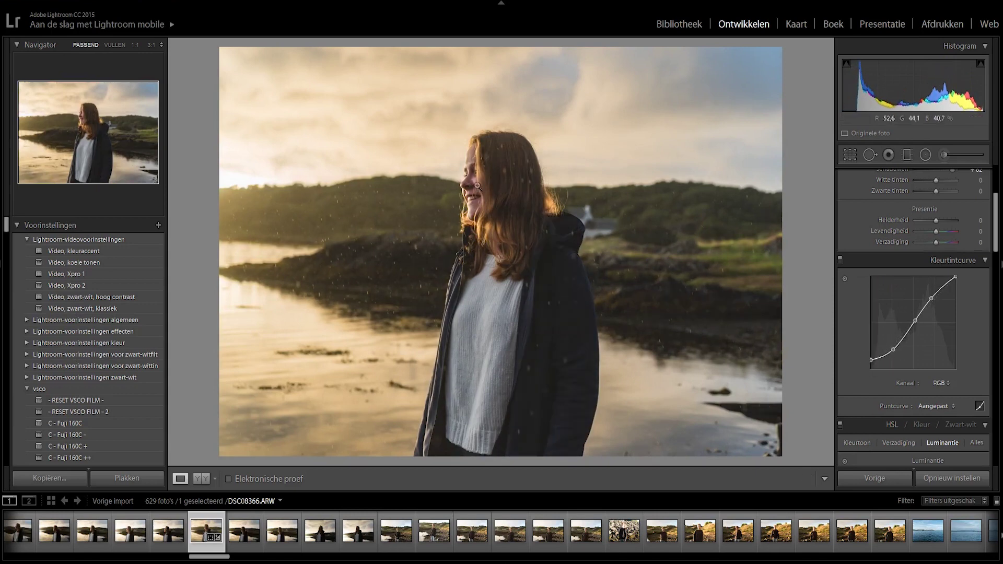
Step: Refine the RGB curve with an extra deep-shadow point, small adjustments to the existing points and a slightly higher black endpoint
{"action": "left_click", "coordinate": [881, 357]}
{"action": "left_click_drag", "start_coordinate": [882, 357], "coordinate": [882, 356]}
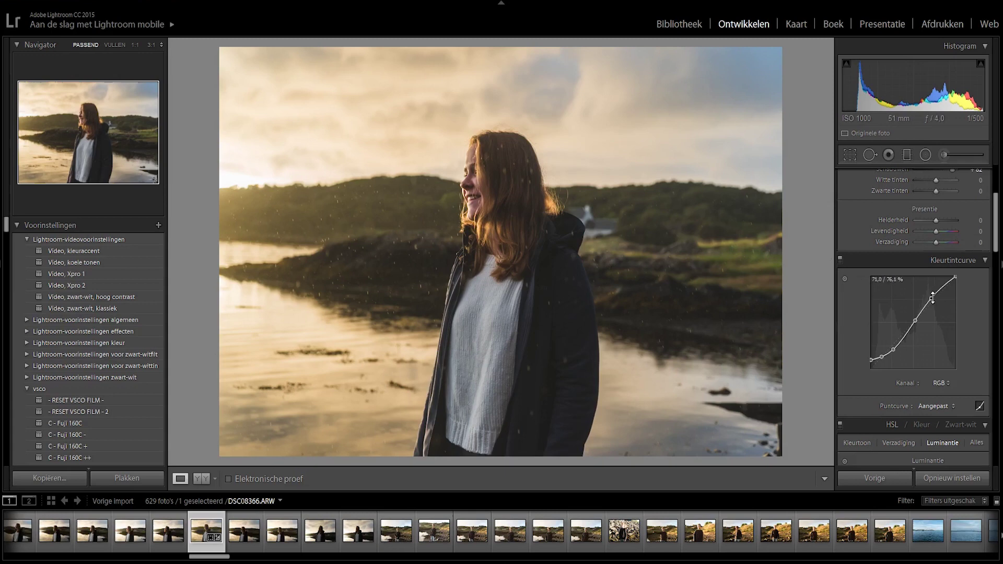
{"action": "left_click_drag", "start_coordinate": [932, 297], "coordinate": [931, 297]}
{"action": "left_click_drag", "start_coordinate": [871, 360], "coordinate": [914, 325]}
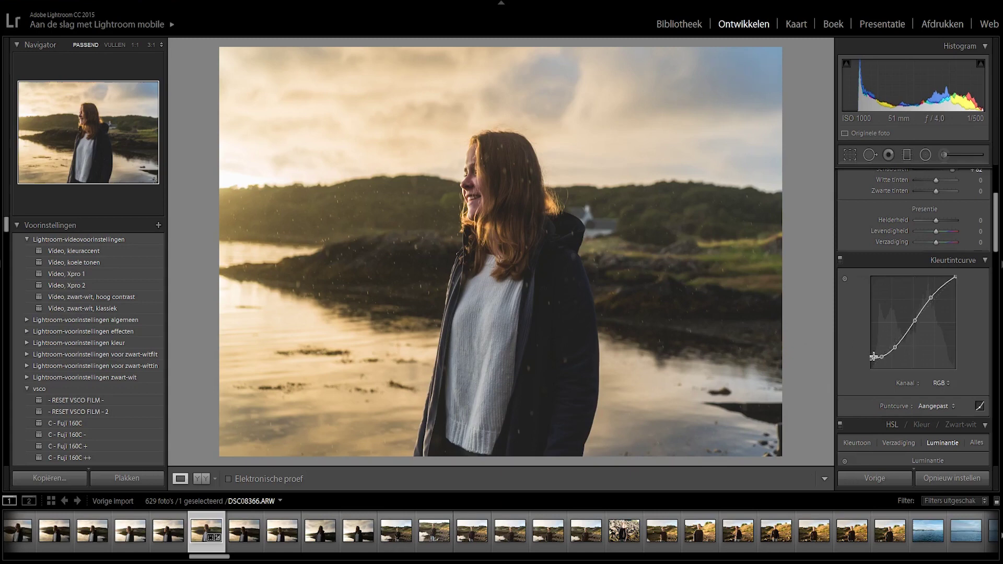
{"action": "left_click_drag", "start_coordinate": [871, 358], "coordinate": [871, 357]}
Step: Set the vibrance (Levendigheid) to +5
{"action": "left_click_drag", "start_coordinate": [996, 242], "coordinate": [995, 238]}
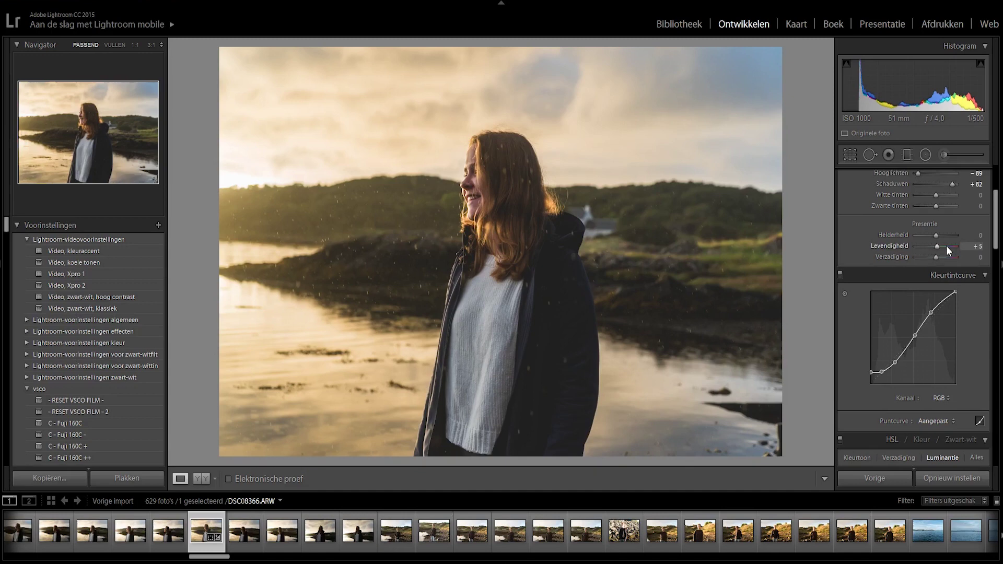
Step: Shift the HSL hue (Kleurtoon) of the greens to −21 and of the blues to −48
{"action": "left_click_drag", "start_coordinate": [997, 230], "coordinate": [998, 268]}
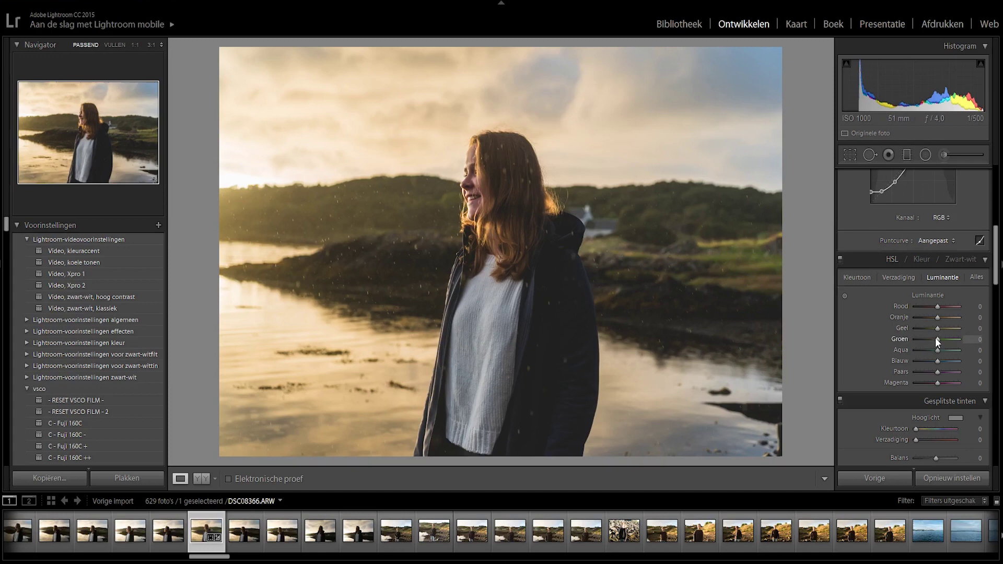
{"action": "left_click", "coordinate": [856, 280]}
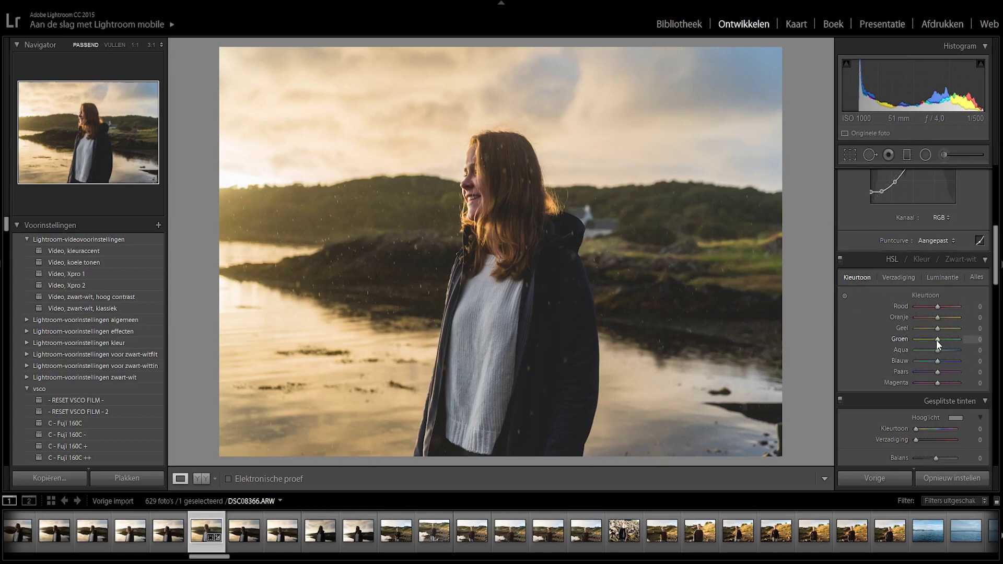
{"action": "left_click_drag", "start_coordinate": [936, 339], "coordinate": [932, 340]}
{"action": "left_click", "coordinate": [927, 361]}
{"action": "left_click_drag", "start_coordinate": [931, 362], "coordinate": [930, 361]}
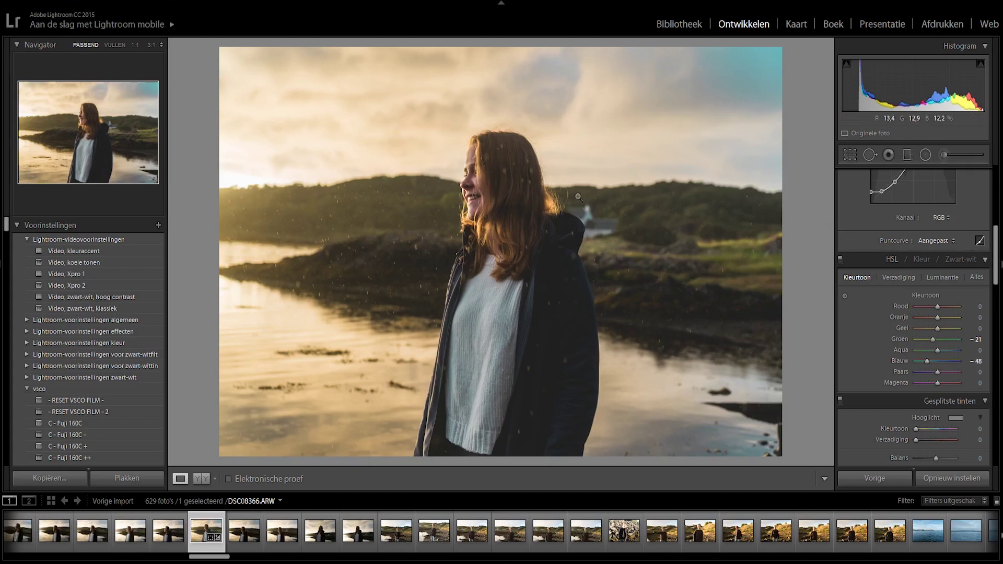
Step: Set the HSL luminance (Luminantie) of the greens to +36 and of the blues to +33
{"action": "scroll", "coordinate": [996, 260], "scroll_direction": "down", "scroll_amount": 1}
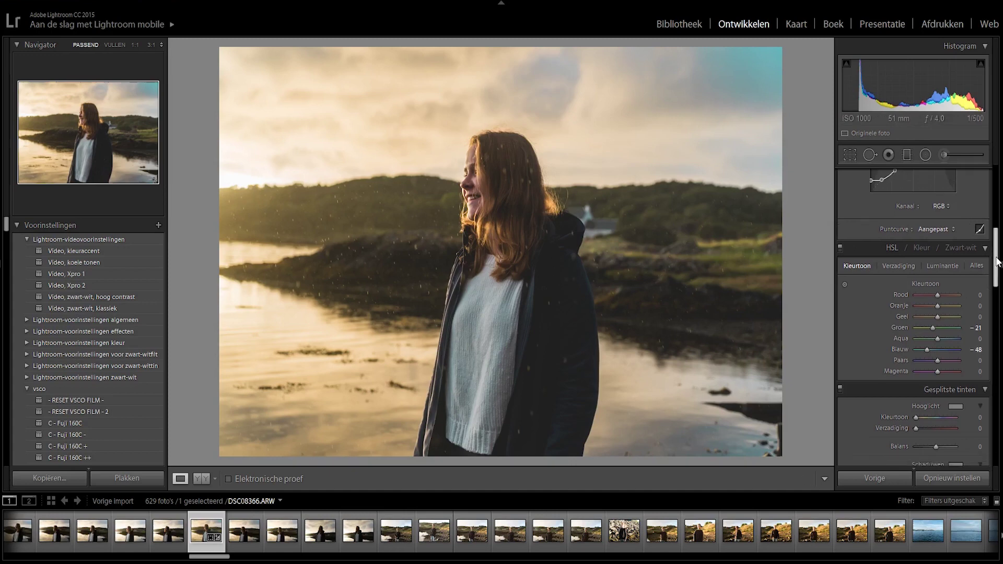
{"action": "left_click", "coordinate": [938, 265]}
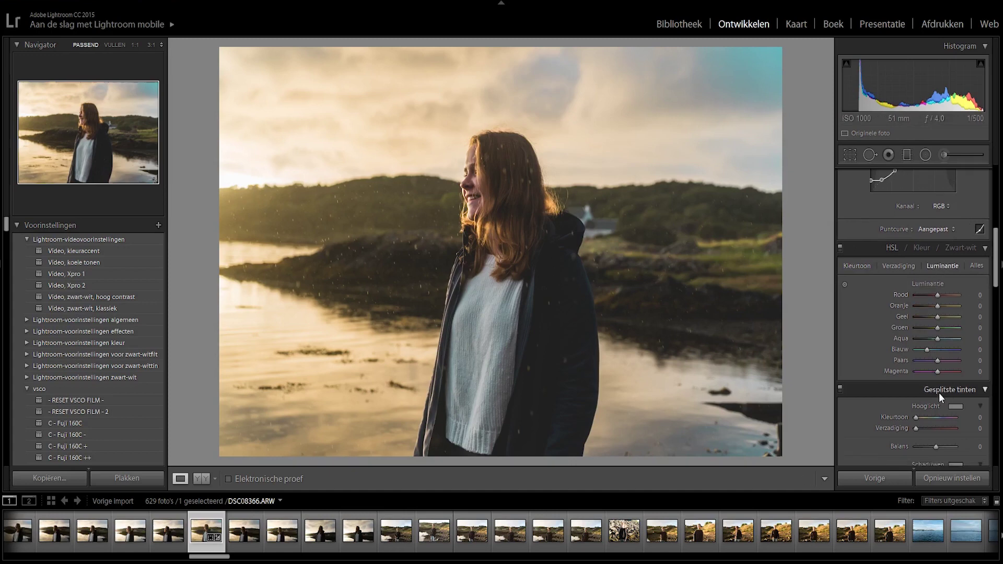
{"action": "left_click", "coordinate": [946, 348]}
{"action": "left_click_drag", "start_coordinate": [946, 347], "coordinate": [945, 348]}
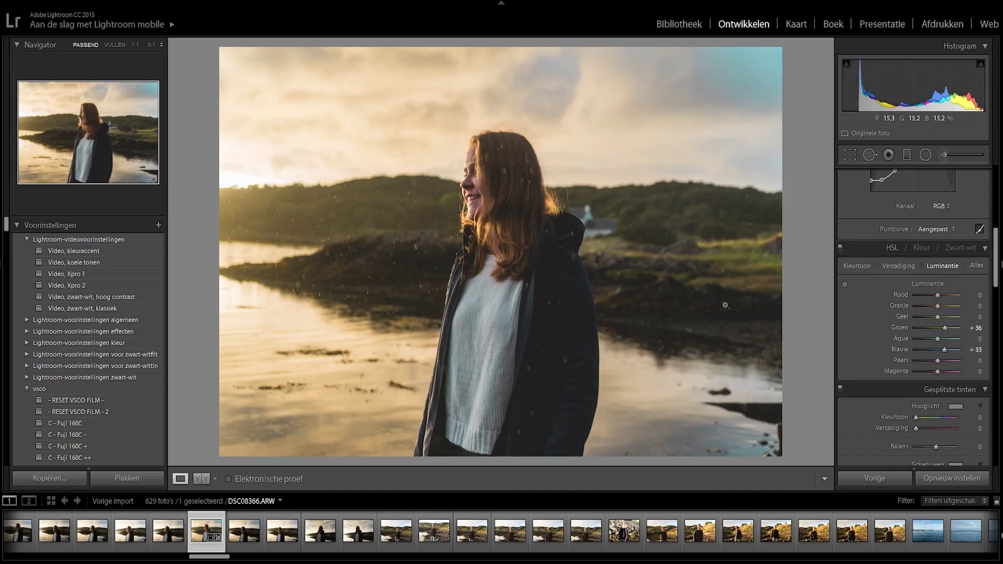
Step: Tint the highlights with split toning (Gesplitste tinten), using hue 221 and saturation 15
{"action": "scroll", "coordinate": [979, 372], "scroll_direction": "down", "scroll_amount": 2}
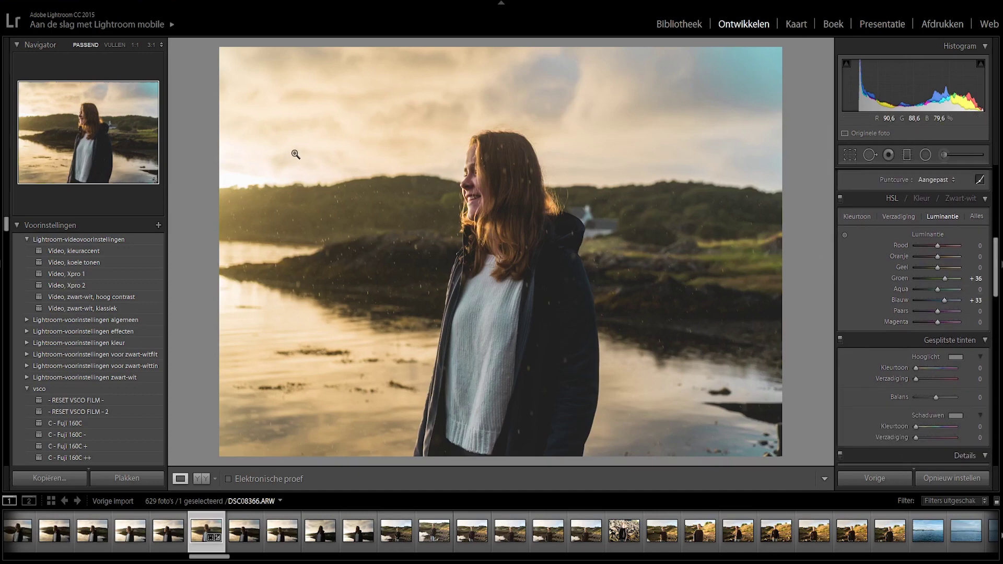
{"action": "left_click", "coordinate": [939, 369]}
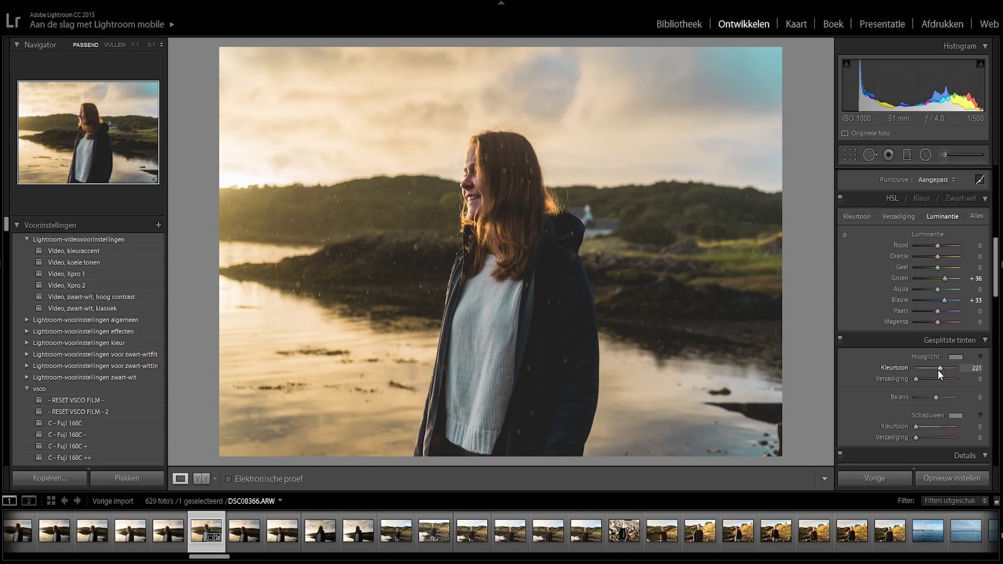
{"action": "left_click_drag", "start_coordinate": [918, 377], "coordinate": [923, 378]}
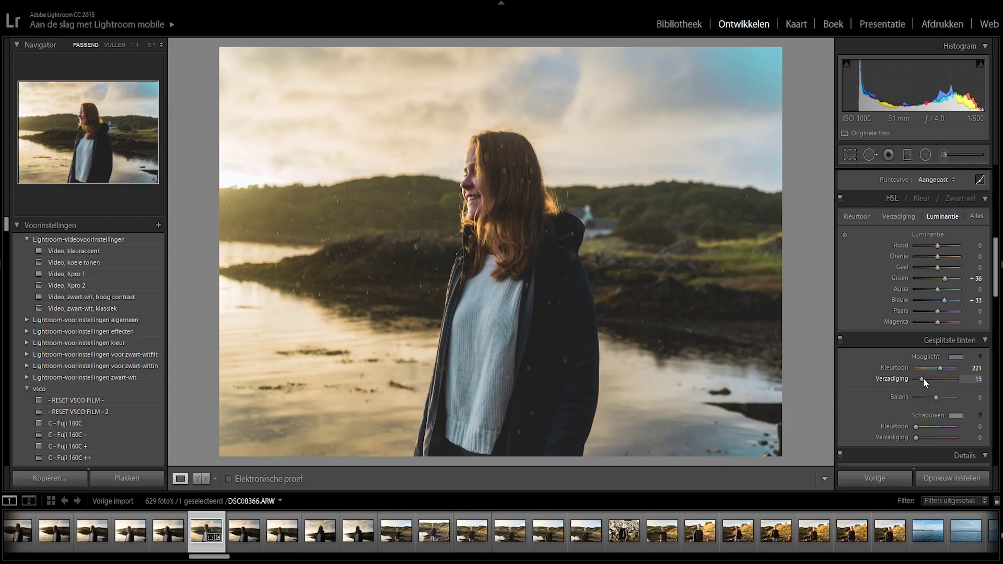
Step: Compare the photo with and without the split toning adjustment
{"action": "left_click", "coordinate": [841, 340]}
{"action": "left_click", "coordinate": [841, 339]}
{"action": "left_click", "coordinate": [841, 340]}
{"action": "left_click", "coordinate": [841, 340]}
{"action": "left_click", "coordinate": [841, 340]}
{"action": "left_click", "coordinate": [842, 340]}
{"action": "left_click", "coordinate": [842, 340]}
Step: Compare the photo with and without the tone curve adjustment
{"action": "scroll", "coordinate": [996, 268], "scroll_direction": "up", "scroll_amount": 5}
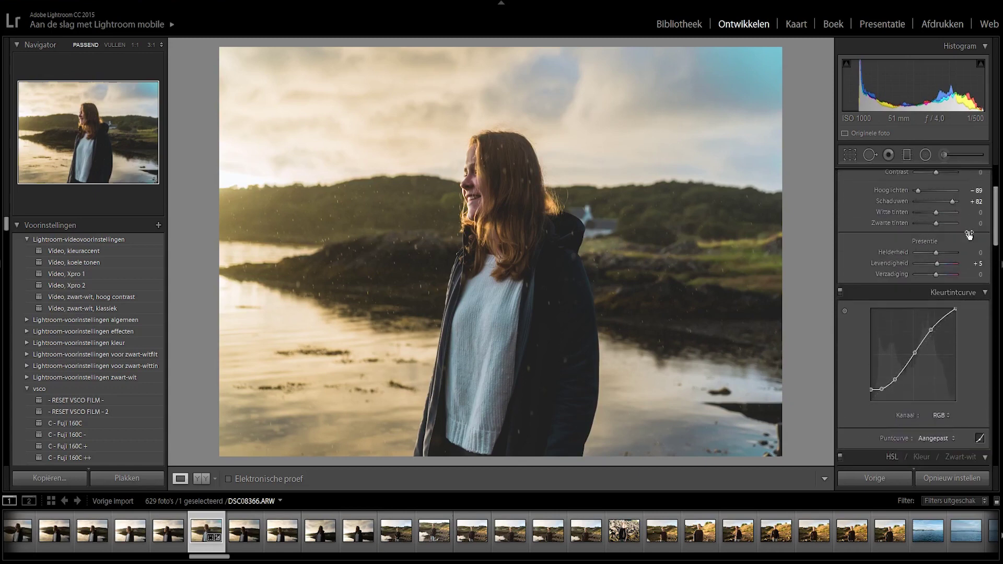
{"action": "left_click", "coordinate": [840, 291]}
{"action": "left_click", "coordinate": [841, 292]}
{"action": "left_click", "coordinate": [840, 292]}
{"action": "left_click", "coordinate": [840, 291]}
Step: Examine the noise and detail in the background beside the woman at 1:1 magnification, alongside the sharpening and noise reduction settings
{"action": "left_click_drag", "start_coordinate": [996, 224], "coordinate": [996, 225]}
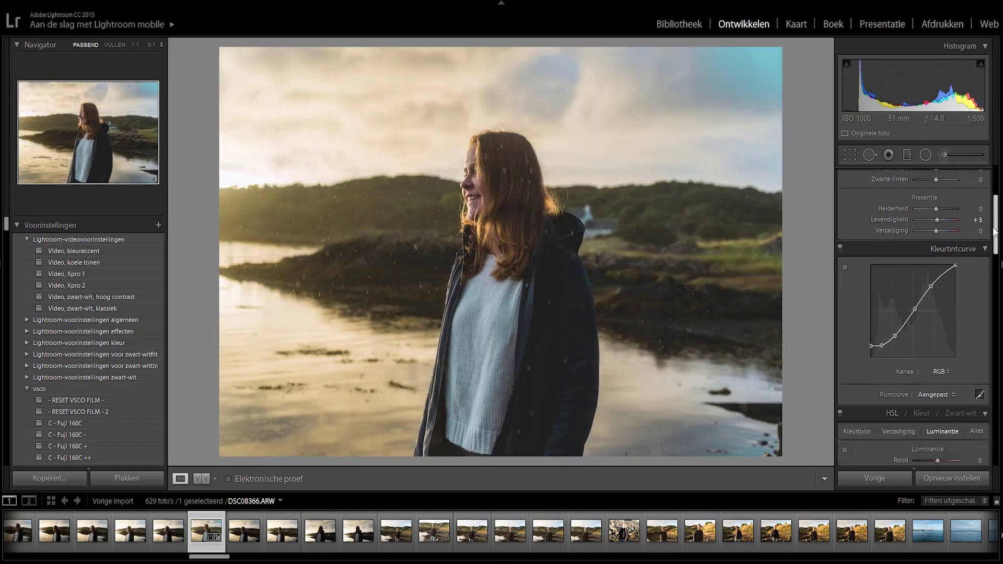
{"action": "left_click_drag", "start_coordinate": [994, 232], "coordinate": [985, 317]}
{"action": "scroll", "coordinate": [984, 317], "scroll_direction": "down", "scroll_amount": 3}
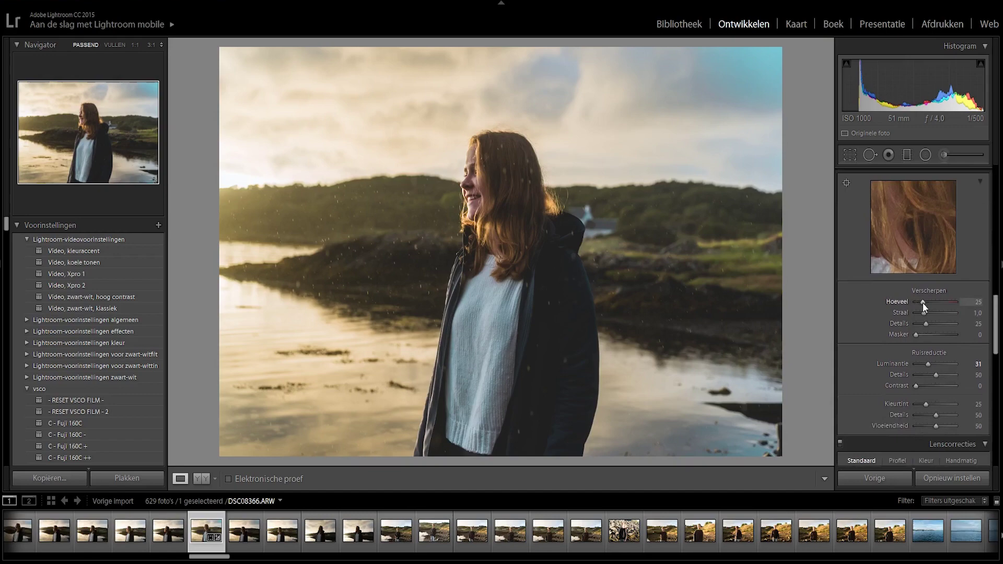
{"action": "left_click", "coordinate": [649, 254]}
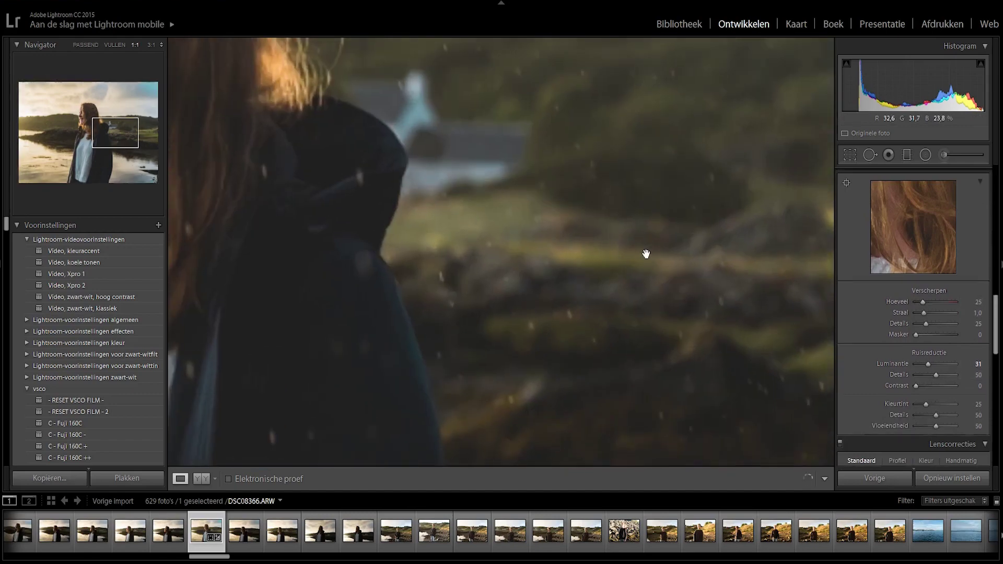
{"action": "left_click", "coordinate": [648, 254]}
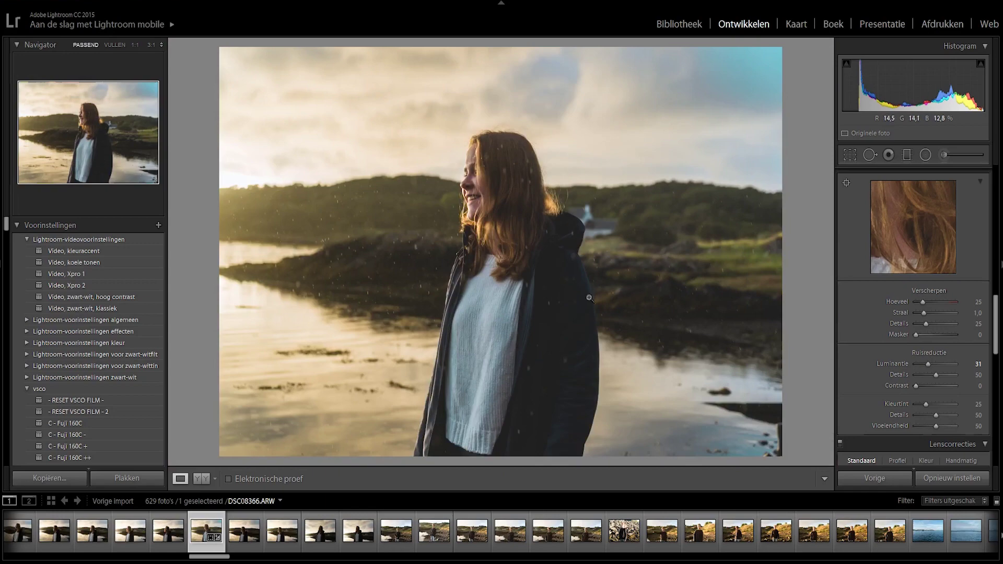
{"action": "left_click", "coordinate": [675, 260]}
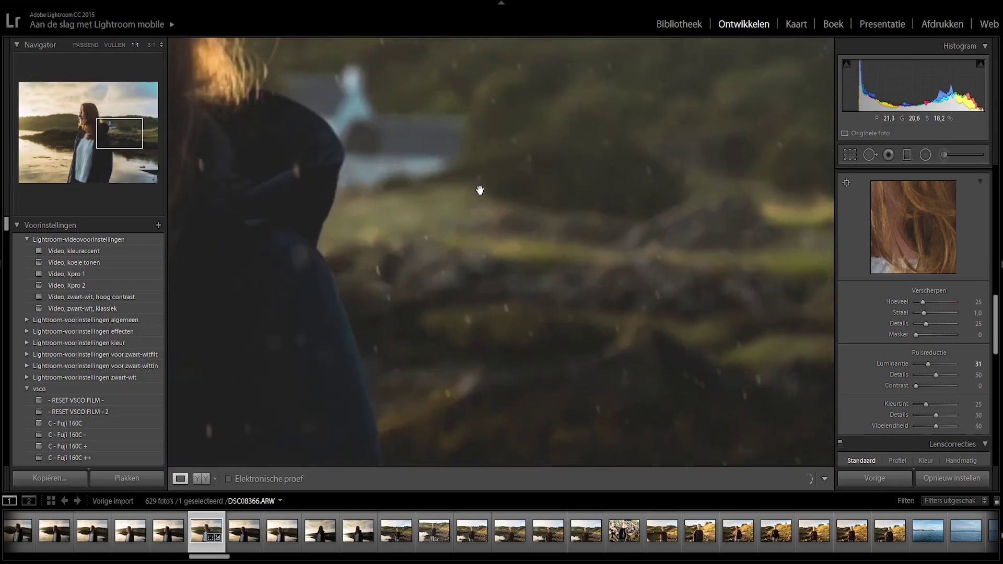
{"action": "left_click", "coordinate": [633, 237]}
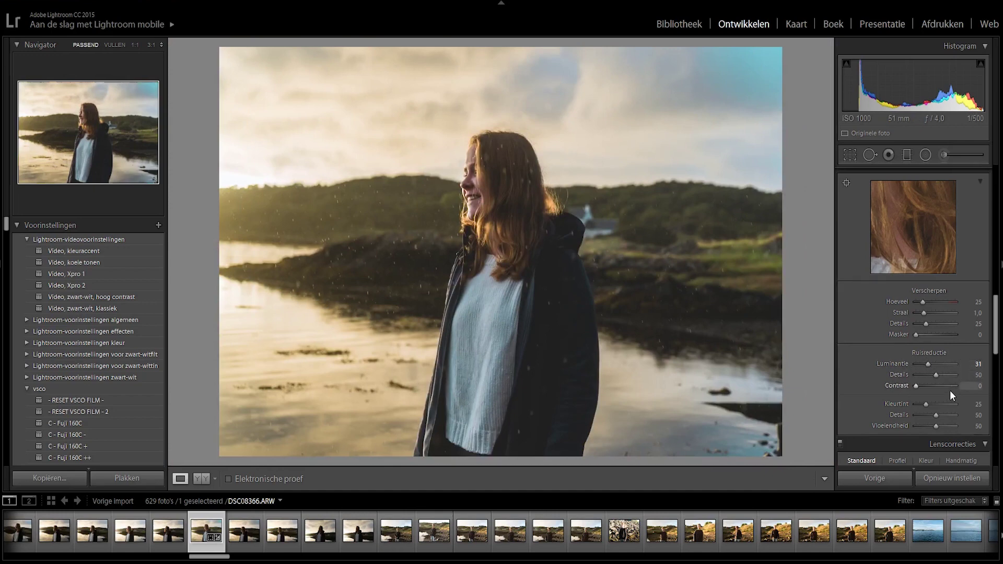
Step: Try a post-crop vignette amount (Hoeveel) of −12 and reset it to 0
{"action": "scroll", "coordinate": [950, 391], "scroll_direction": "down", "scroll_amount": 5}
{"action": "scroll", "coordinate": [947, 375], "scroll_direction": "down", "scroll_amount": 2}
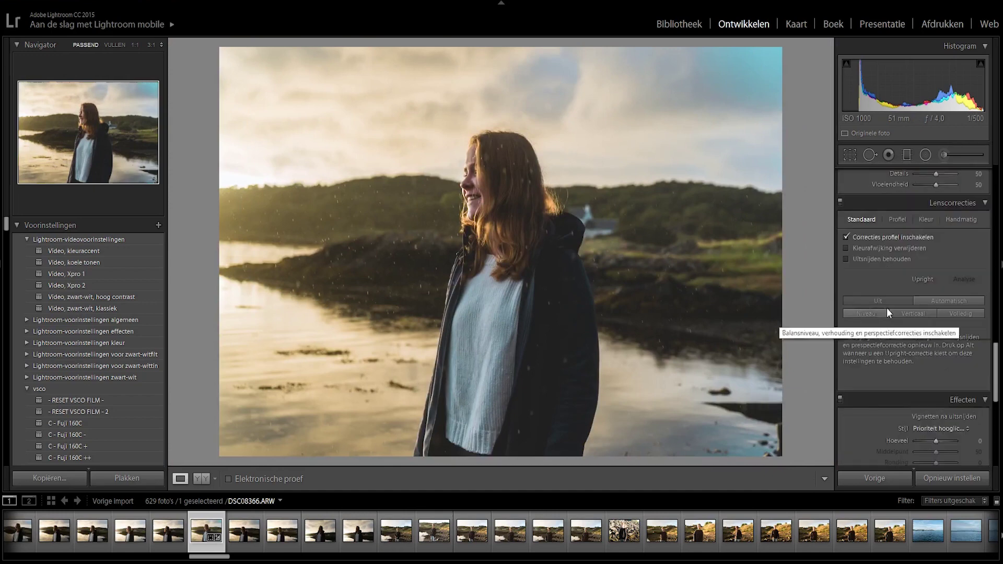
{"action": "scroll", "coordinate": [930, 342], "scroll_direction": "down", "scroll_amount": 2}
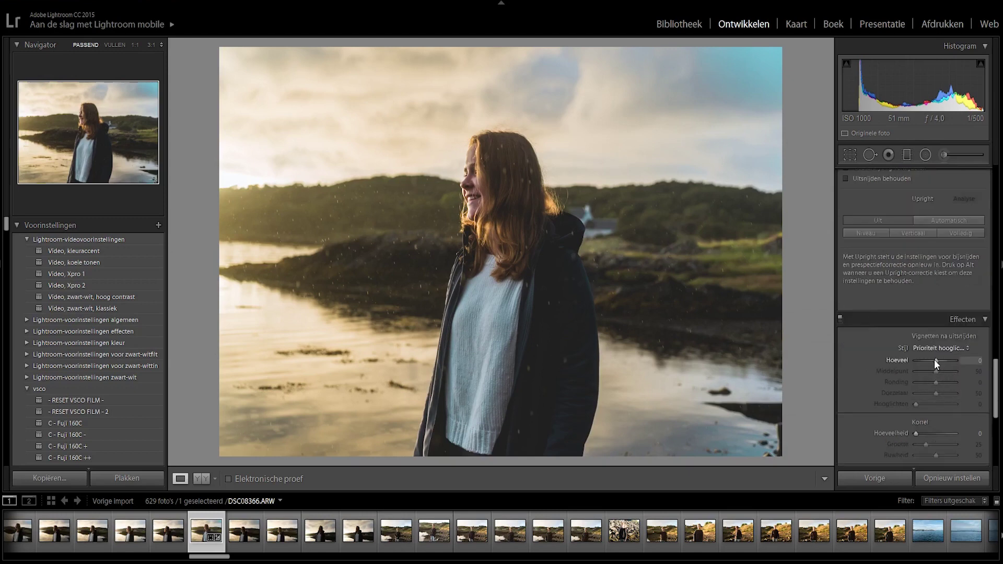
{"action": "left_click_drag", "start_coordinate": [934, 360], "coordinate": [932, 360]}
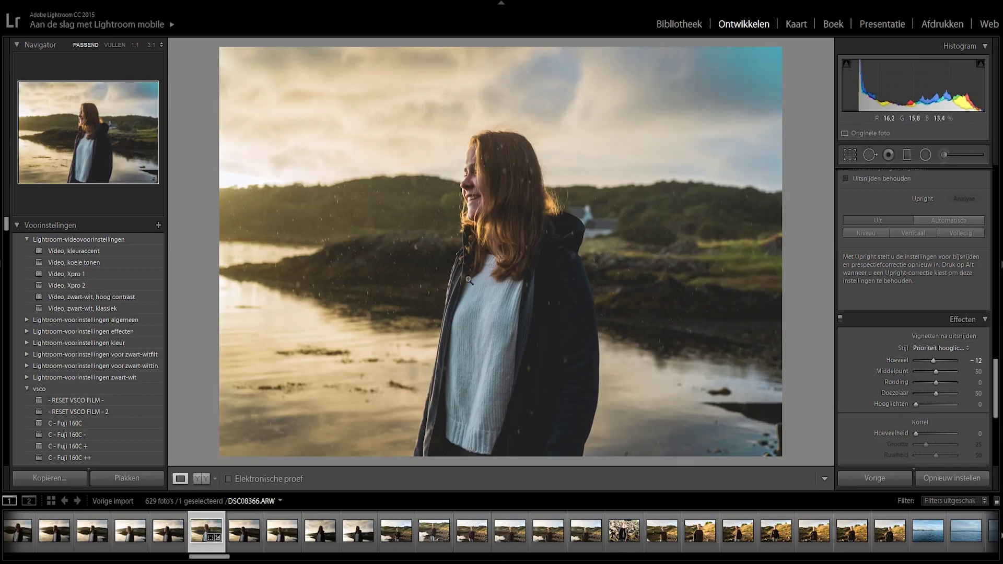
{"action": "double_click", "coordinate": [895, 359]}
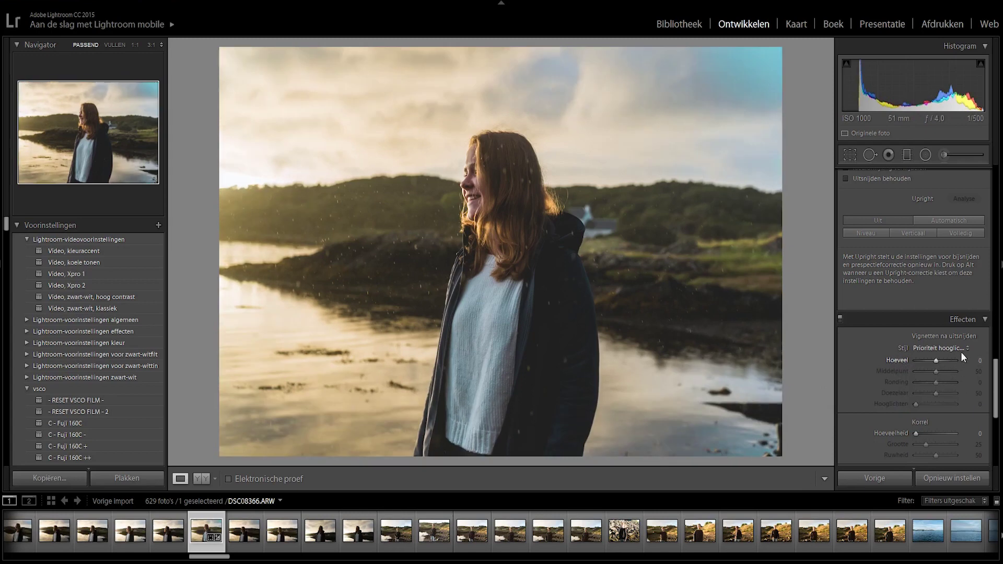
Step: Try a small grain amount (Hoeveelheid under Korrel) on the photo and reset it to 0
{"action": "scroll", "coordinate": [997, 395], "scroll_direction": "down", "scroll_amount": 3}
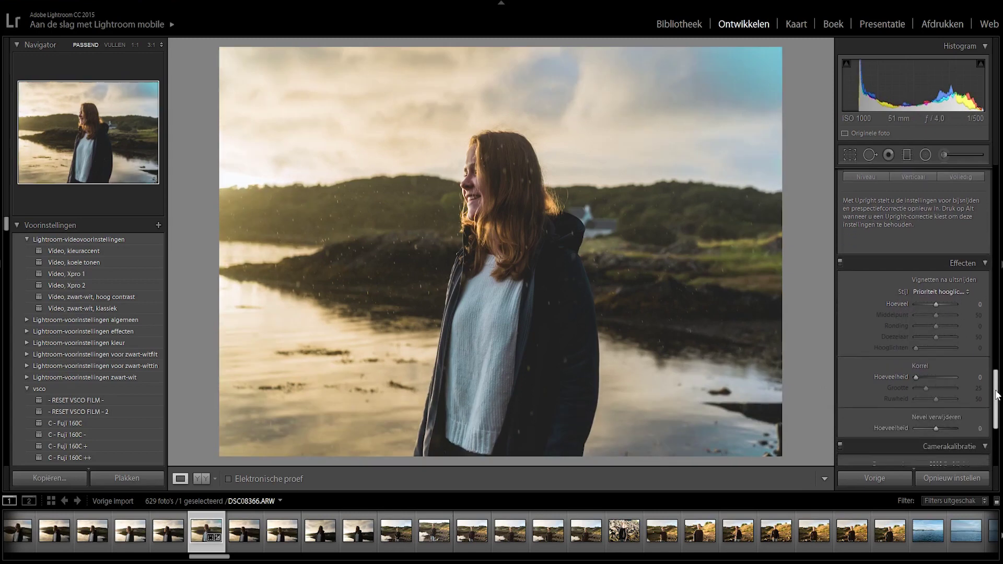
{"action": "scroll", "coordinate": [997, 395], "scroll_direction": "down", "scroll_amount": 4}
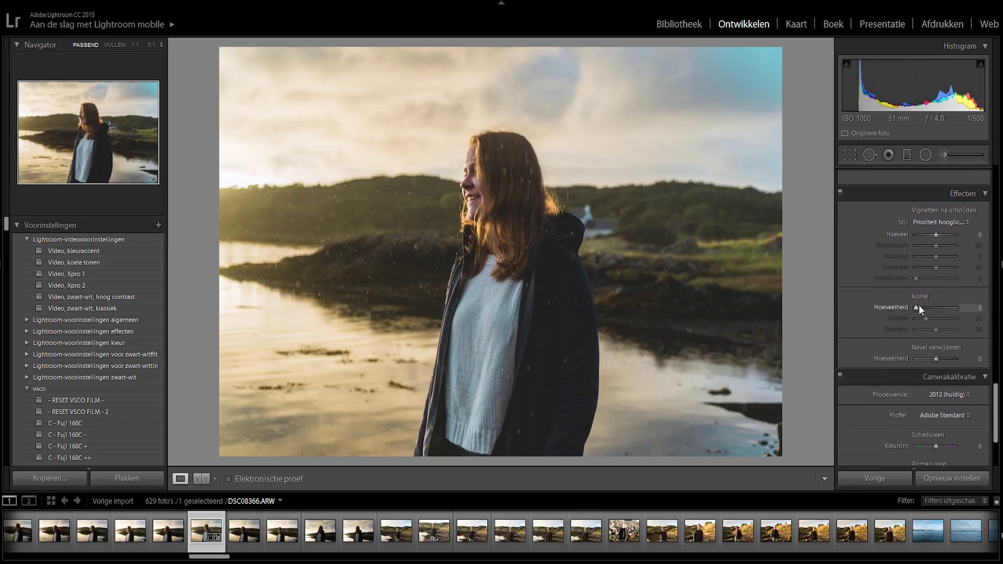
{"action": "mouse_move", "coordinate": [920, 307]}
{"action": "left_mouse_down"}
{"action": "mouse_move", "coordinate": [929, 307]}
{"action": "mouse_move", "coordinate": [920, 309]}
{"action": "left_mouse_up"}
{"action": "double_click", "coordinate": [921, 308]}
Step: In the camera calibration, set the green primary hue (Kleurtoon) to −12 and adjust the red primary hue
{"action": "scroll", "coordinate": [935, 369], "scroll_direction": "down", "scroll_amount": 3}
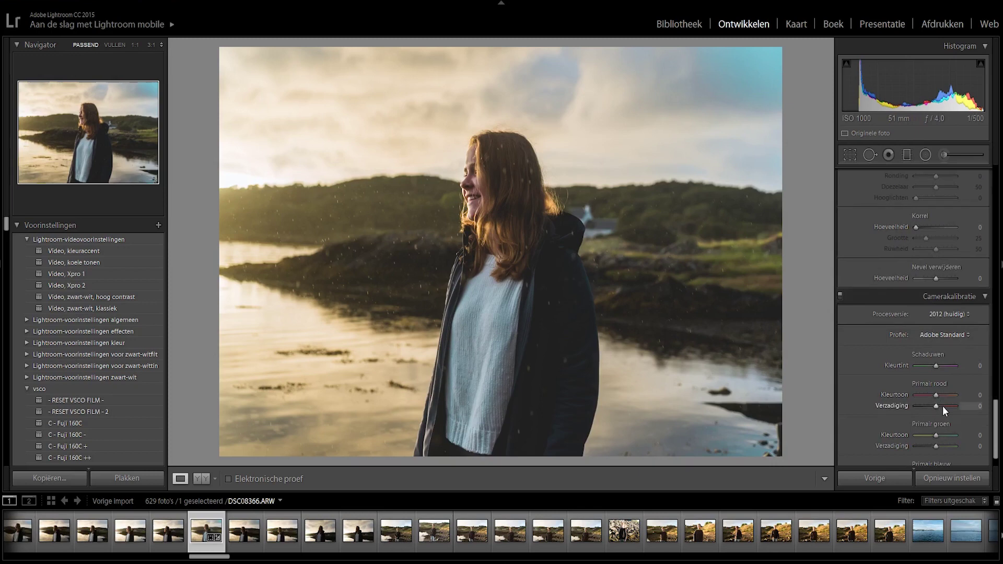
{"action": "left_click_drag", "start_coordinate": [934, 436], "coordinate": [931, 433]}
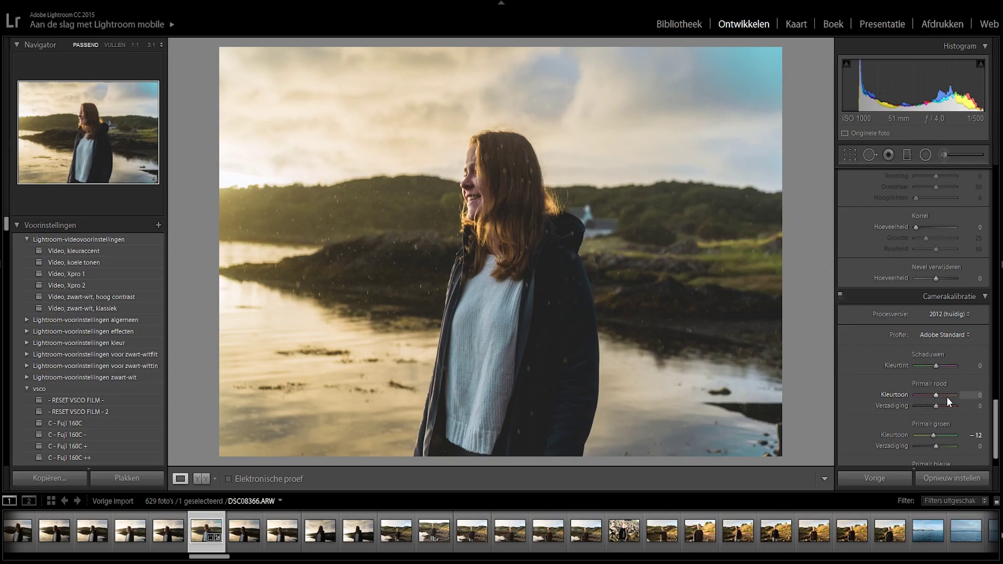
{"action": "mouse_move", "coordinate": [947, 396]}
{"action": "left_mouse_down"}
{"action": "mouse_move", "coordinate": [902, 391]}
{"action": "mouse_move", "coordinate": [954, 392]}
{"action": "mouse_move", "coordinate": [932, 393]}
{"action": "left_mouse_up"}
Step: Add a graduated filter from the photo's lower edge up to the woman's shoulders and set its exposure (Belichting) to −0.67
{"action": "left_click_drag", "start_coordinate": [997, 425], "coordinate": [988, 150]}
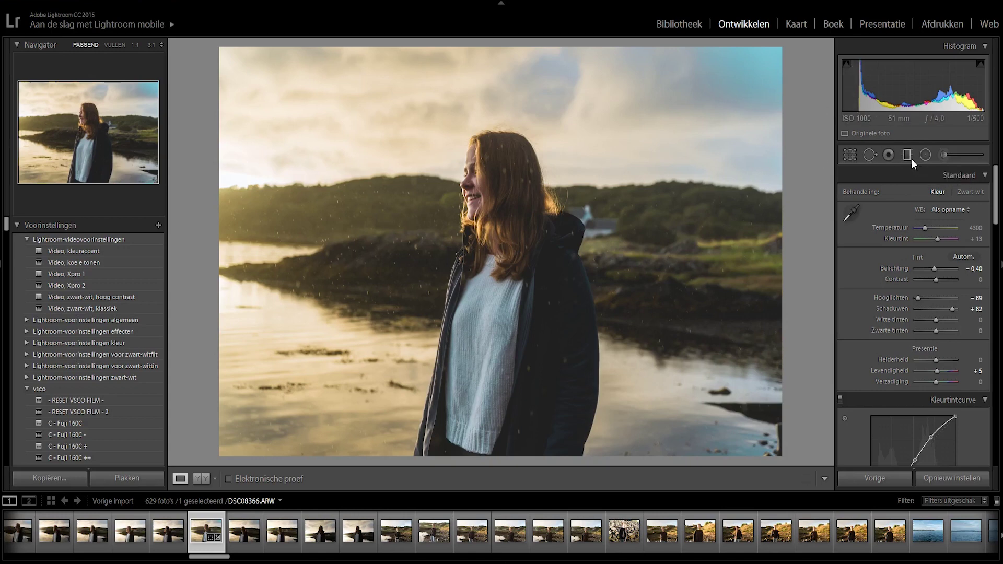
{"action": "left_click", "coordinate": [908, 157]}
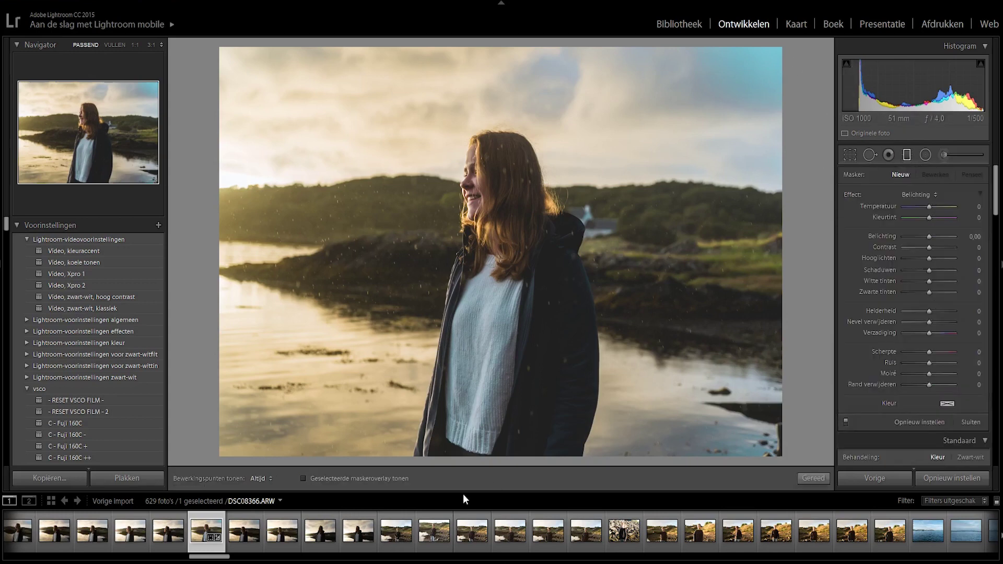
{"action": "left_click_drag", "start_coordinate": [480, 462], "coordinate": [485, 239]}
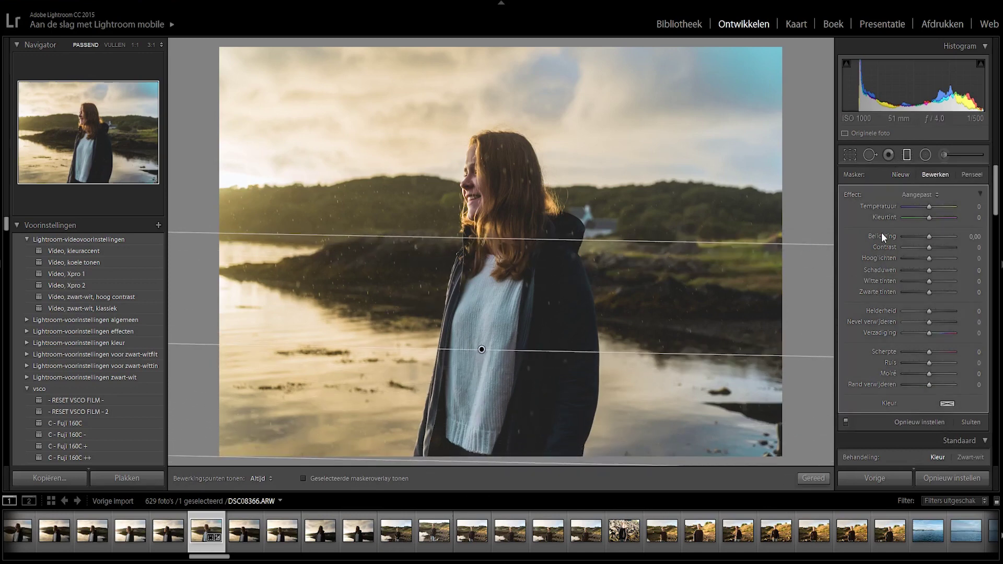
{"action": "left_click_drag", "start_coordinate": [926, 235], "coordinate": [923, 234]}
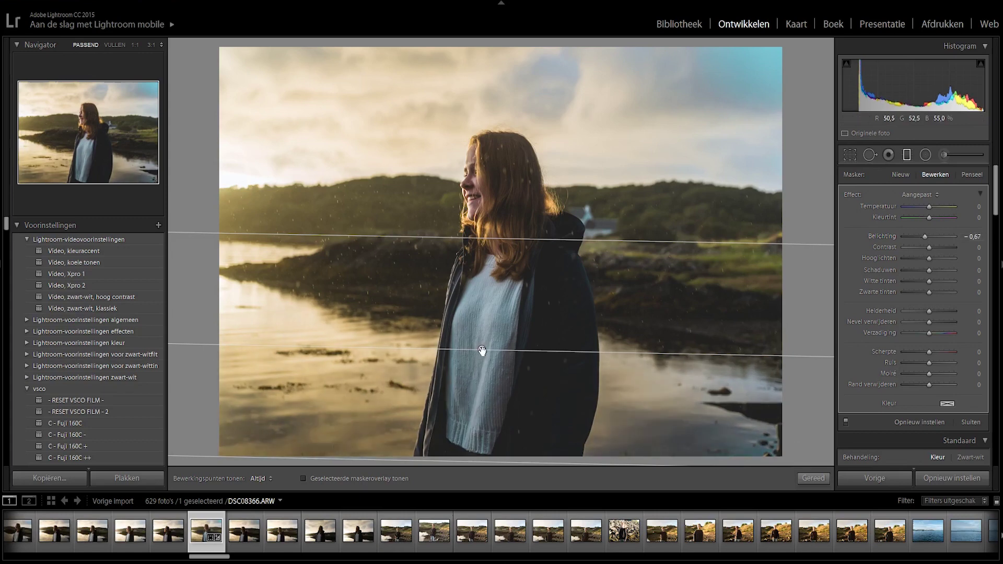
Step: Move the graduated filter lower on the woman's sweater, set its exposure to −0.42 and finish the filter
{"action": "left_click_drag", "start_coordinate": [481, 349], "coordinate": [481, 354]}
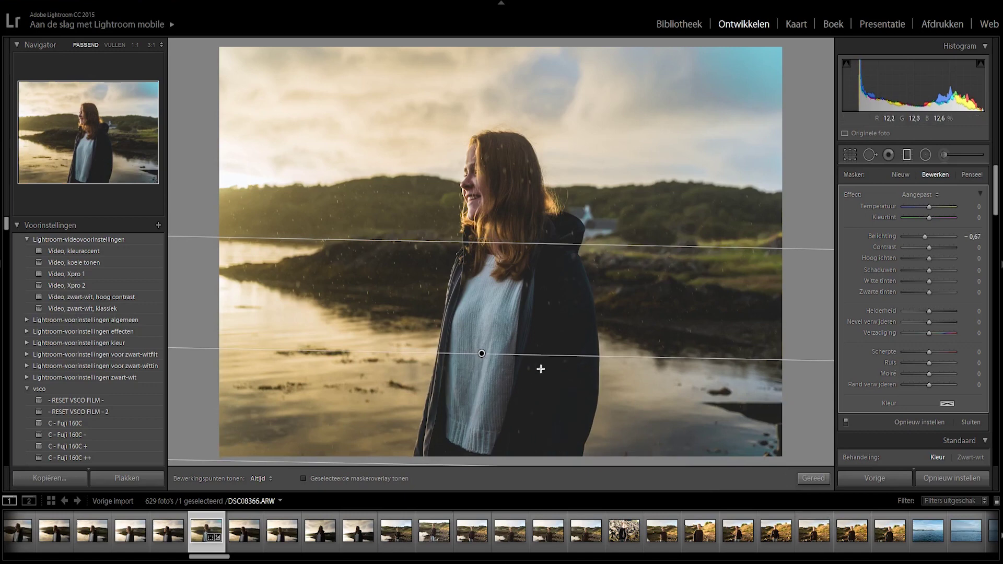
{"action": "left_click_drag", "start_coordinate": [482, 353], "coordinate": [475, 387]}
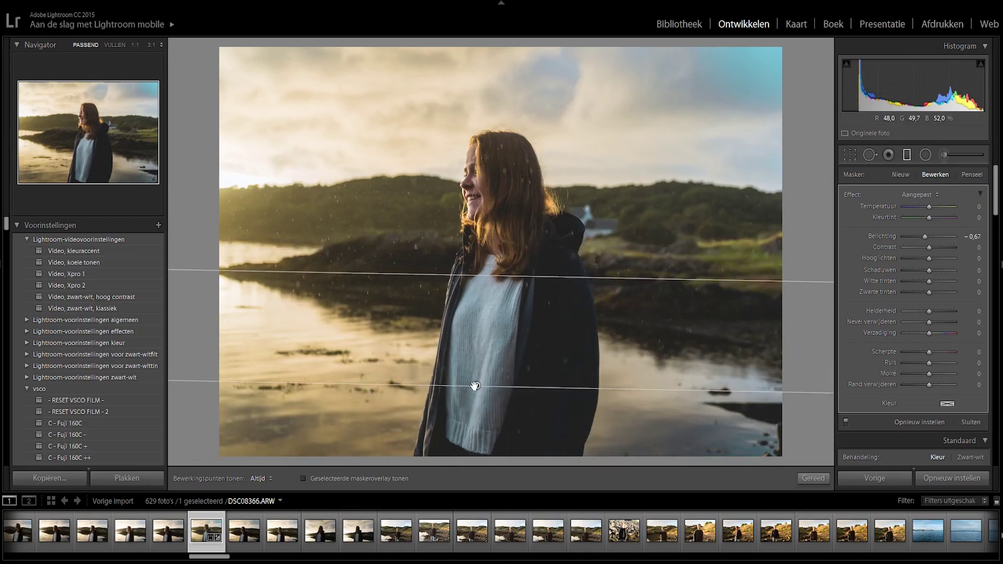
{"action": "left_click_drag", "start_coordinate": [925, 237], "coordinate": [926, 235]}
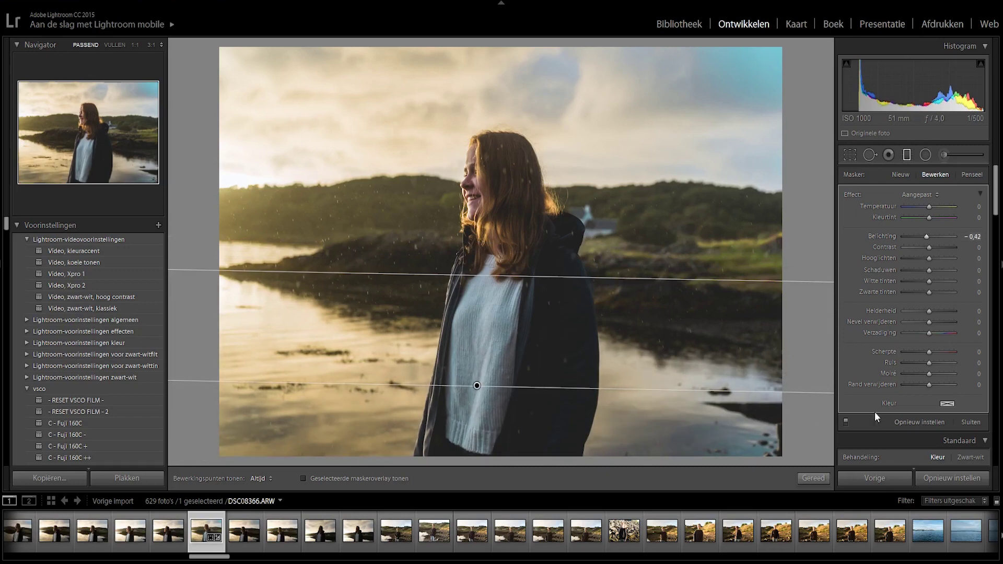
{"action": "left_click", "coordinate": [813, 479]}
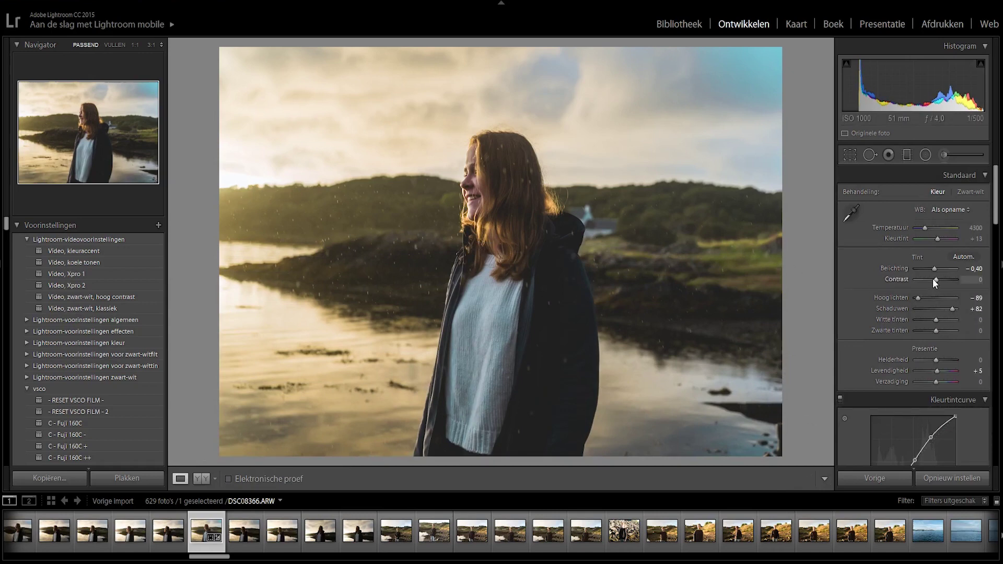
Step: Set the photo's overall contrast to −10 and its exposure (Belichting) to −0.30
{"action": "left_click_drag", "start_coordinate": [935, 280], "coordinate": [933, 280]}
{"action": "key", "text": "Down"}
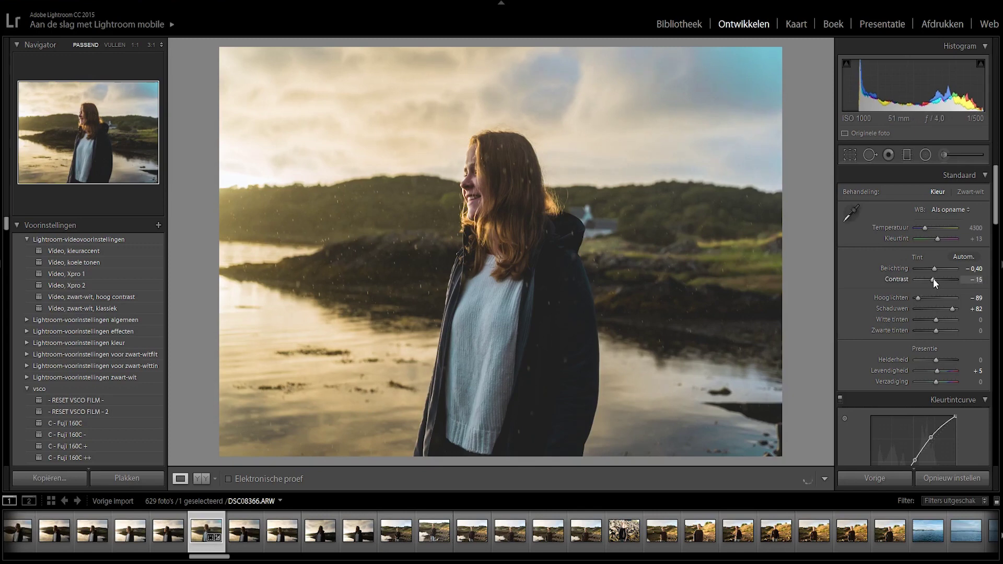
{"action": "key", "text": "Up"}
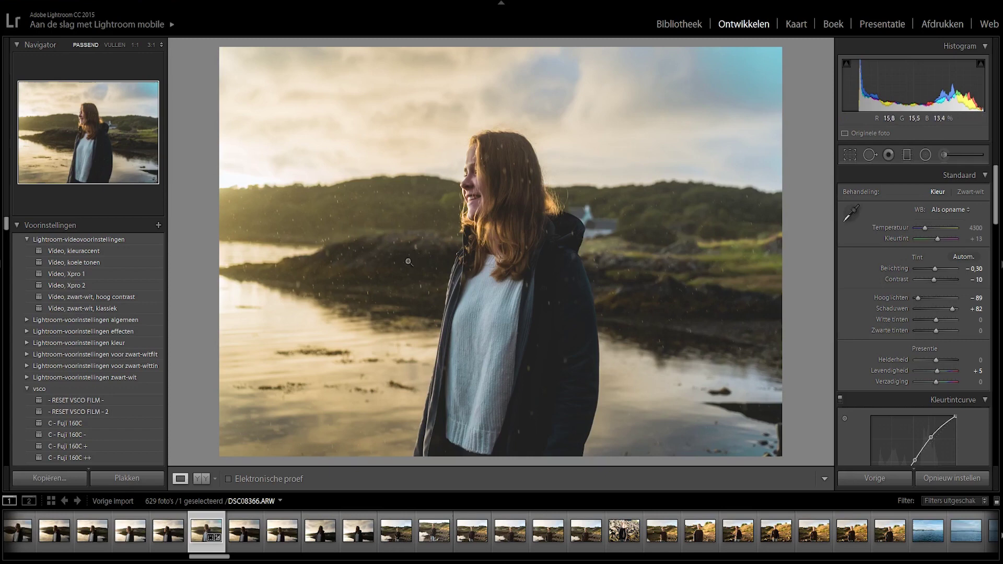
Step: Apply the "- RESET VSCO FILM -" preset to compare the edit with the reset photo, and undo it
{"action": "left_click", "coordinate": [89, 400]}
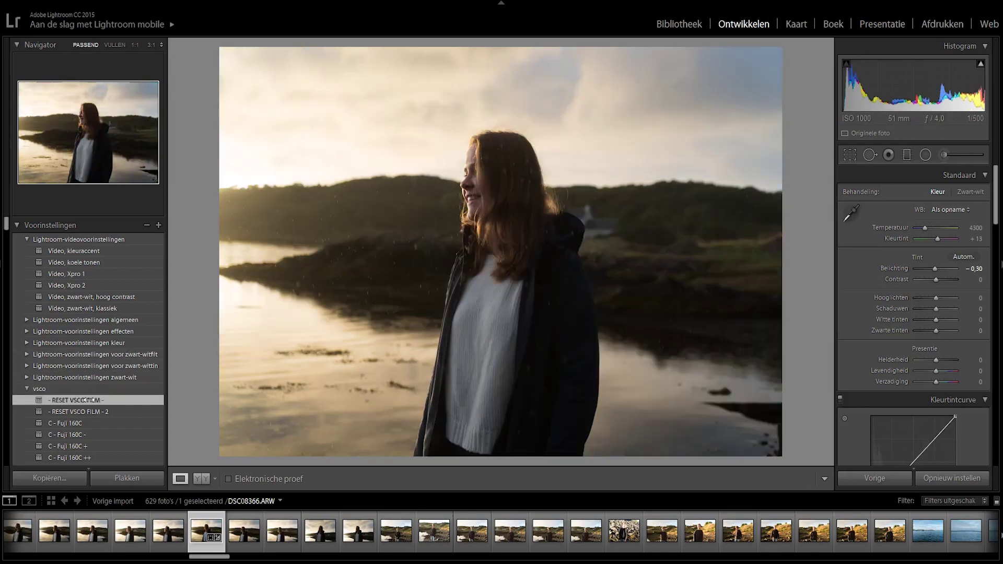
{"action": "key", "text": "ctrl+z"}
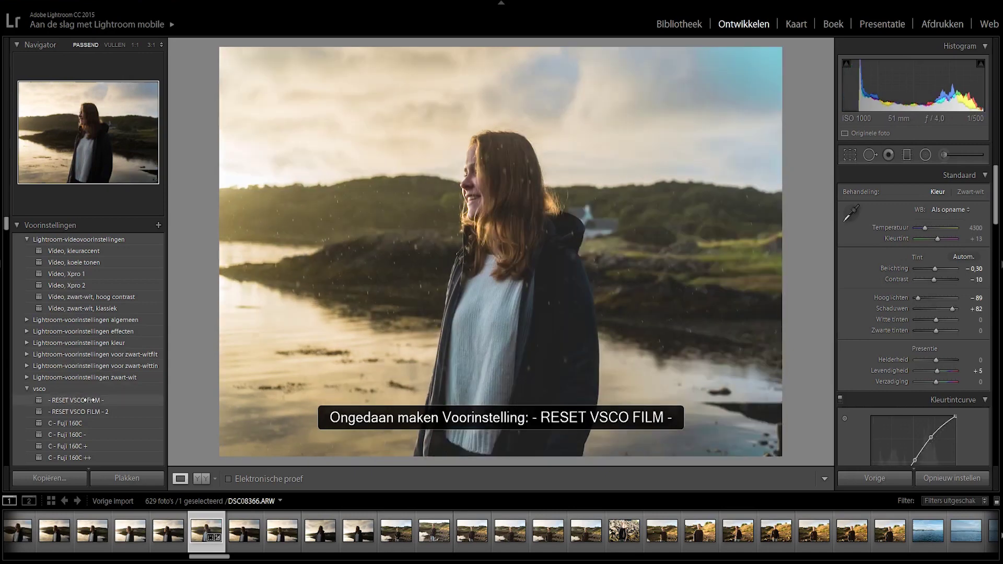